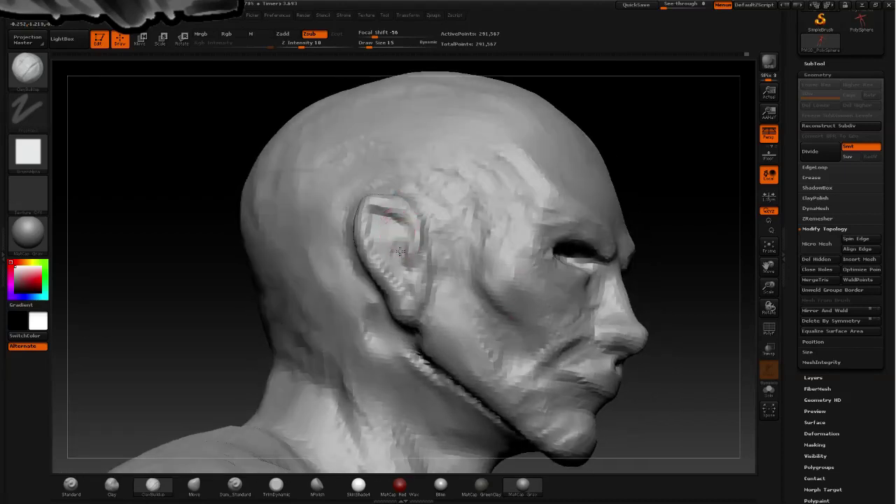
# Deepen the inner-ear groove with ClayBuildup, undoing a trial smoothing of the upper ear's wrinkles.
pyautogui.moveTo(404, 248); pyautogui.dragTo(401, 279)
pyautogui.keyDown('shift'); pyautogui.moveTo(390, 222); pyautogui.dragTo(391, 227); pyautogui.keyUp('shift')
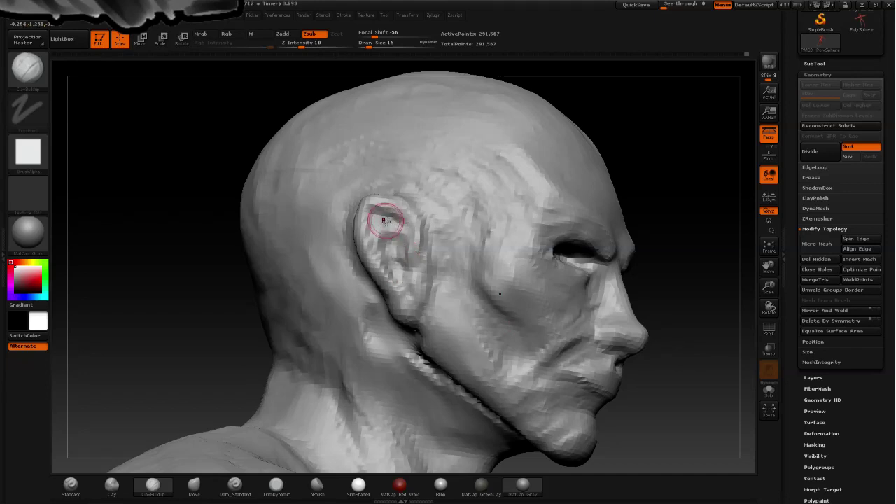
pyautogui.hotkey('ctrl', 'z')
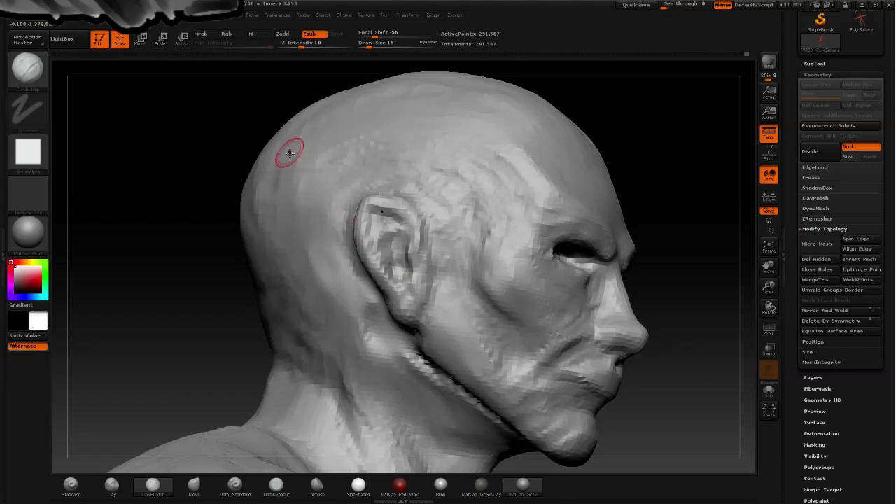
pyautogui.moveTo(240, 155)
pyautogui.mouseDown()
pyautogui.moveTo(226, 160)
pyautogui.moveTo(231, 192)
pyautogui.moveTo(282, 208)
pyautogui.moveTo(302, 257)
pyautogui.moveTo(272, 186)
pyautogui.moveTo(234, 190)
pyautogui.moveTo(292, 184)
pyautogui.mouseUp()
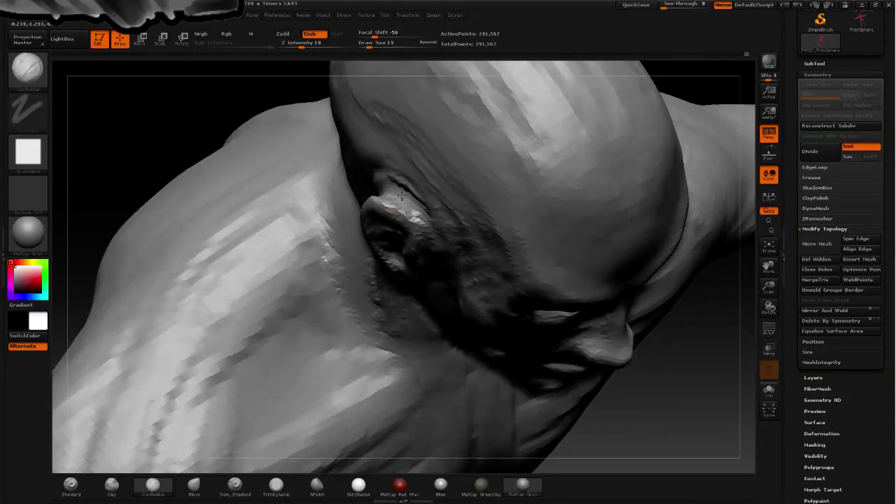
# Build up clay above the ear and smooth it so the ear blends into the temple.
pyautogui.moveTo(386, 184)
pyautogui.keyDown('alt'); pyautogui.mouseDown()
pyautogui.moveTo(390, 194)
pyautogui.moveTo(413, 192)
pyautogui.moveTo(389, 187)
pyautogui.mouseUp(); pyautogui.keyUp('alt')
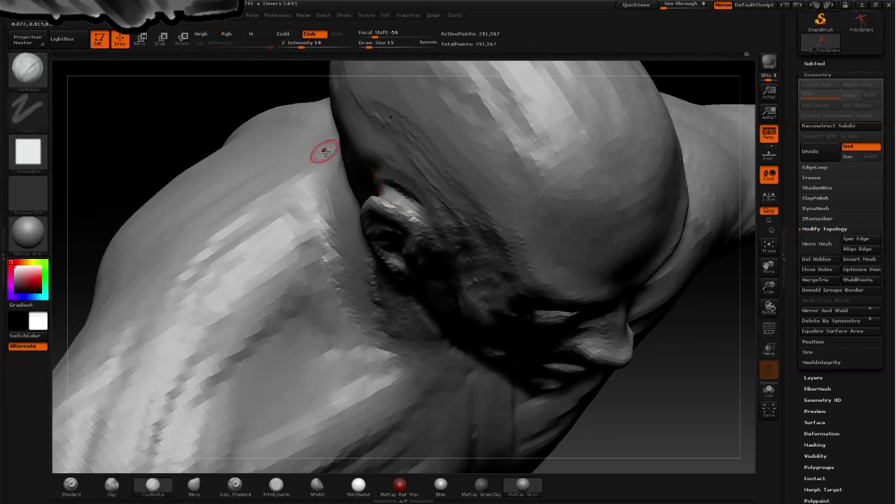
pyautogui.moveTo(322, 150); pyautogui.dragTo(333, 142, button='right')
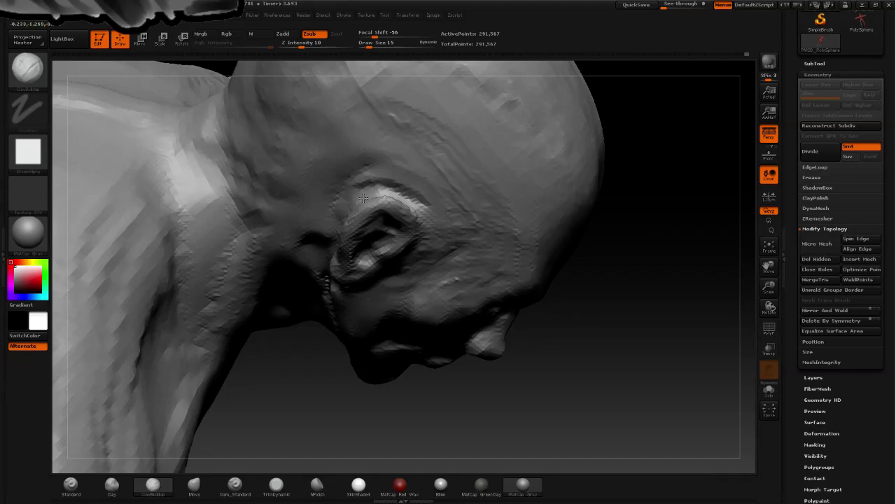
pyautogui.keyDown('shift'); pyautogui.moveTo(364, 190); pyautogui.dragTo(372, 184); pyautogui.keyUp('shift')
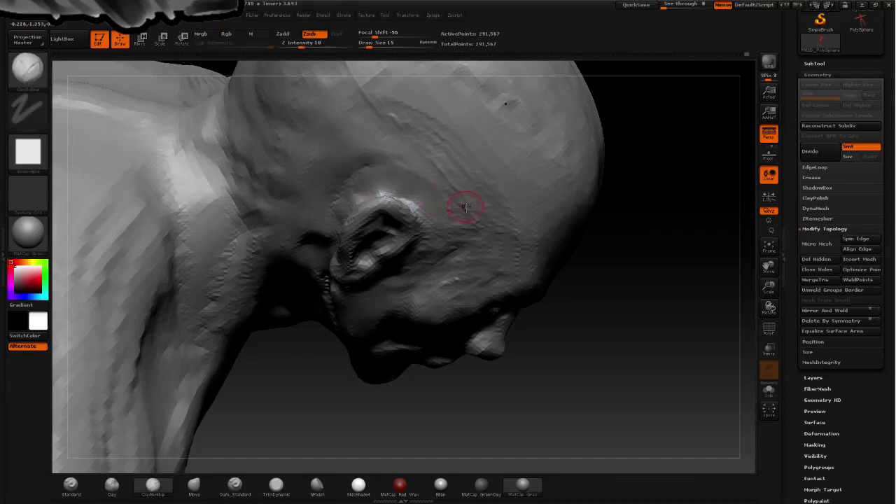
pyautogui.moveTo(745, 301)
pyautogui.mouseDown(button='right')
pyautogui.moveTo(639, 276)
pyautogui.moveTo(641, 211)
pyautogui.mouseUp(button='right')
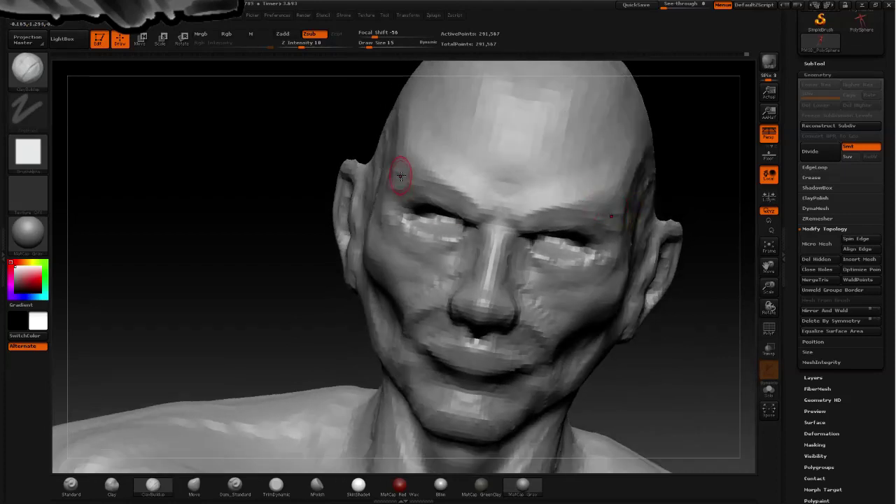
# Refine the nose tip and nostril underside, then reshape the upper lip near the mouth corner.
pyautogui.moveTo(277, 271); pyautogui.dragTo(301, 256, button='right')
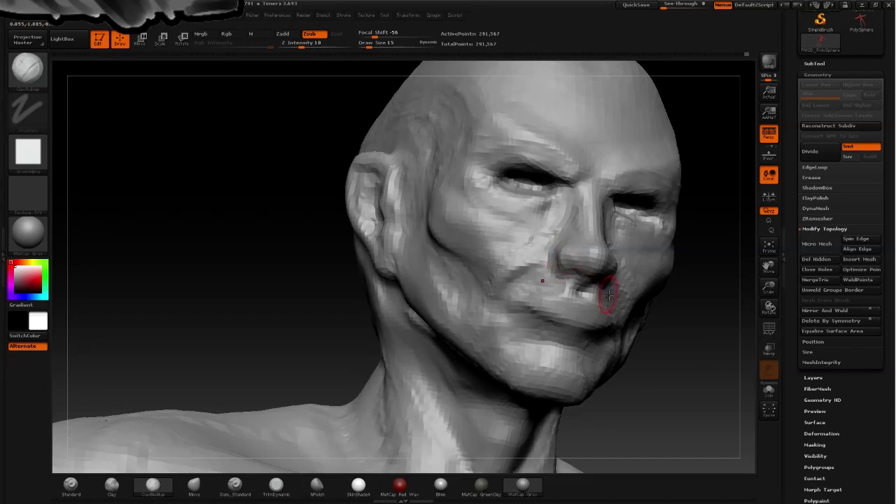
pyautogui.moveTo(280, 206); pyautogui.dragTo(255, 208, button='right')
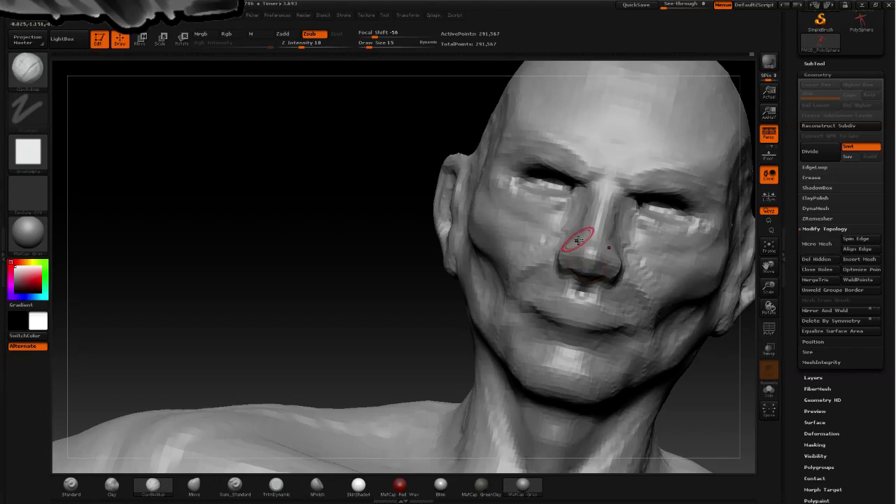
pyautogui.moveTo(475, 210)
pyautogui.mouseDown(button='right')
pyautogui.moveTo(342, 177)
pyautogui.moveTo(523, 196)
pyautogui.mouseUp(button='right')
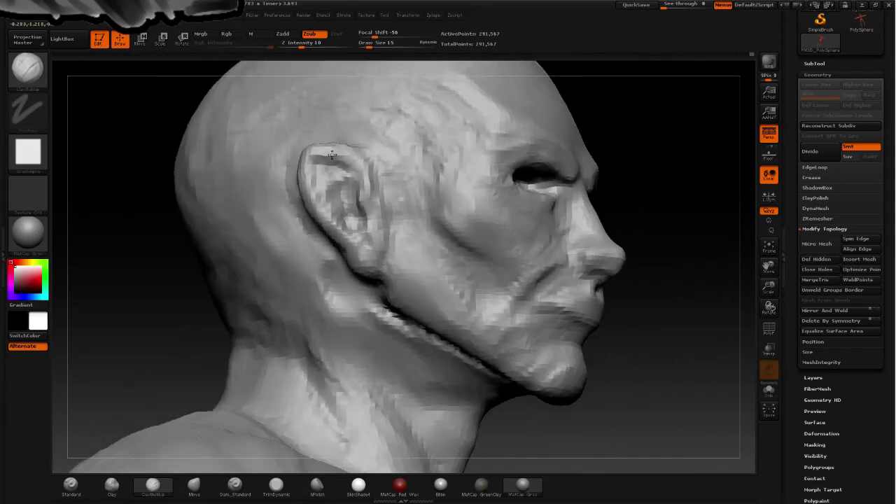
pyautogui.keyDown('shift'); pyautogui.moveTo(586, 239); pyautogui.dragTo(588, 240); pyautogui.keyUp('shift')
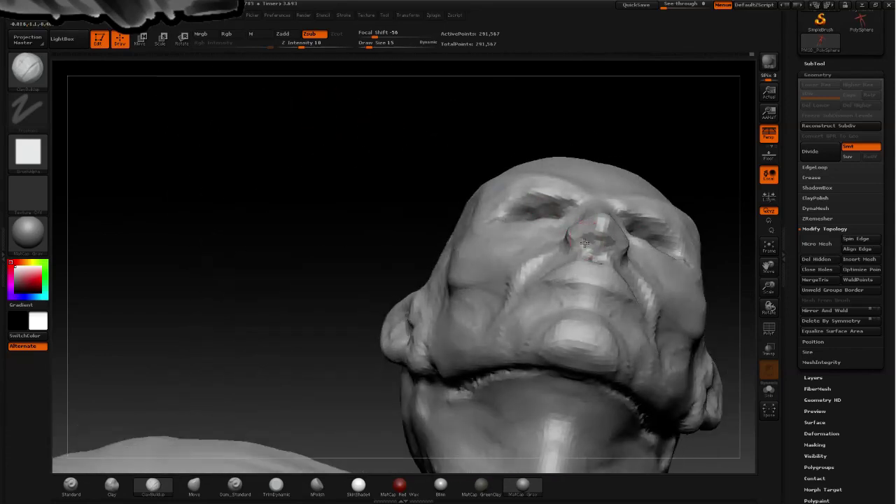
pyautogui.moveTo(586, 240)
pyautogui.mouseDown(button='right')
pyautogui.moveTo(400, 186)
pyautogui.moveTo(406, 233)
pyautogui.moveTo(397, 209)
pyautogui.mouseUp(button='right')
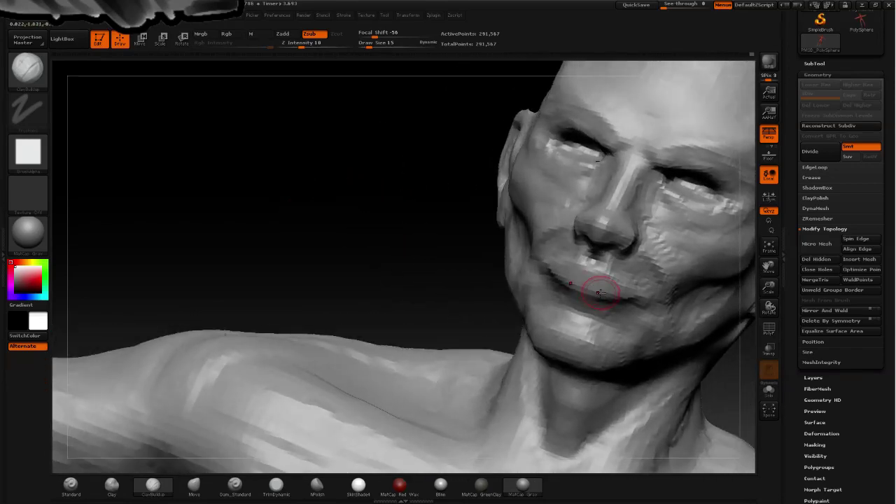
pyautogui.moveTo(554, 278)
pyautogui.mouseDown()
pyautogui.moveTo(612, 297)
pyautogui.moveTo(596, 271)
pyautogui.moveTo(566, 273)
pyautogui.mouseUp()
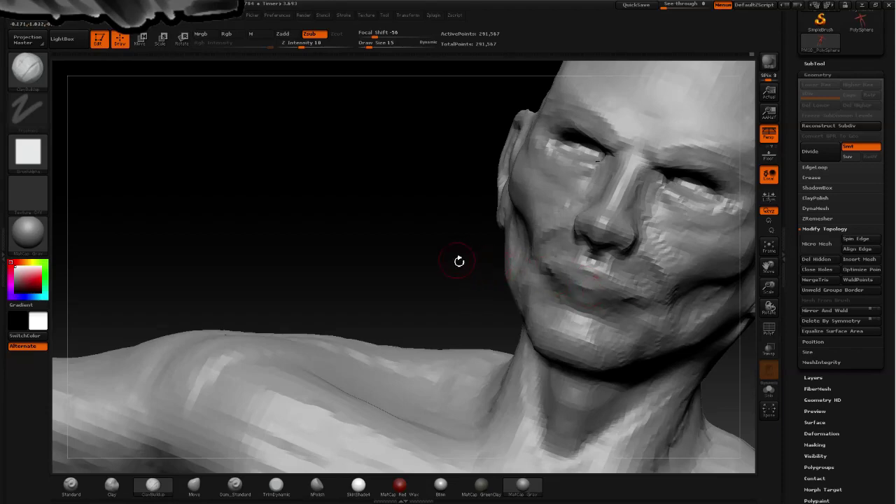
# Pick a clay brush in Zadd mode and build a fuller, creased lower lip and adjust the upper lip.
pyautogui.click(26, 69)
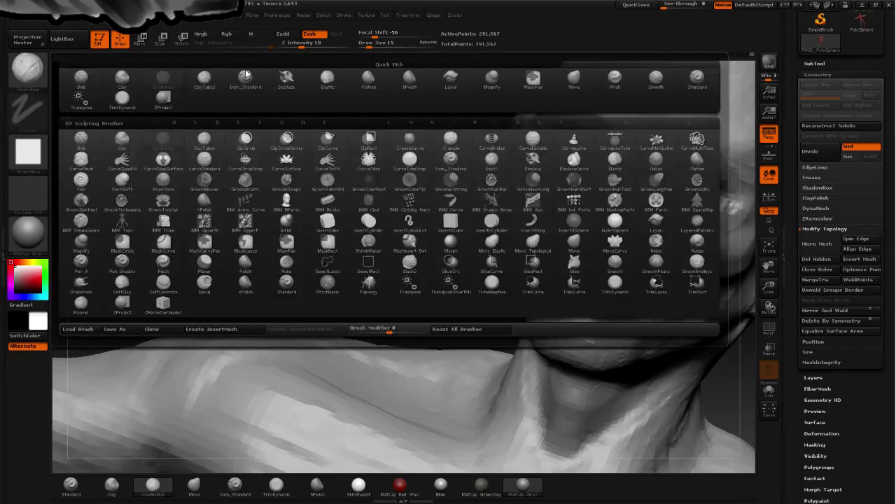
pyautogui.click(245, 76)
pyautogui.click(283, 33)
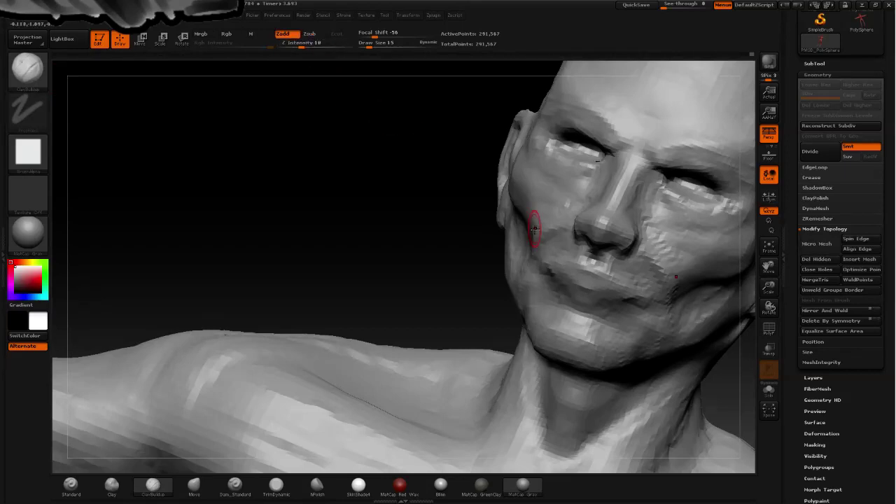
pyautogui.moveTo(560, 282); pyautogui.dragTo(654, 310)
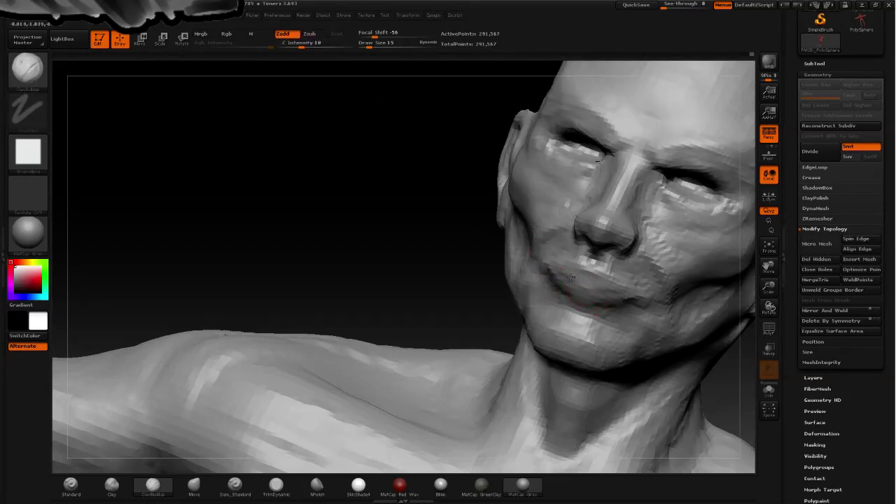
pyautogui.moveTo(535, 268); pyautogui.dragTo(528, 266, button='right')
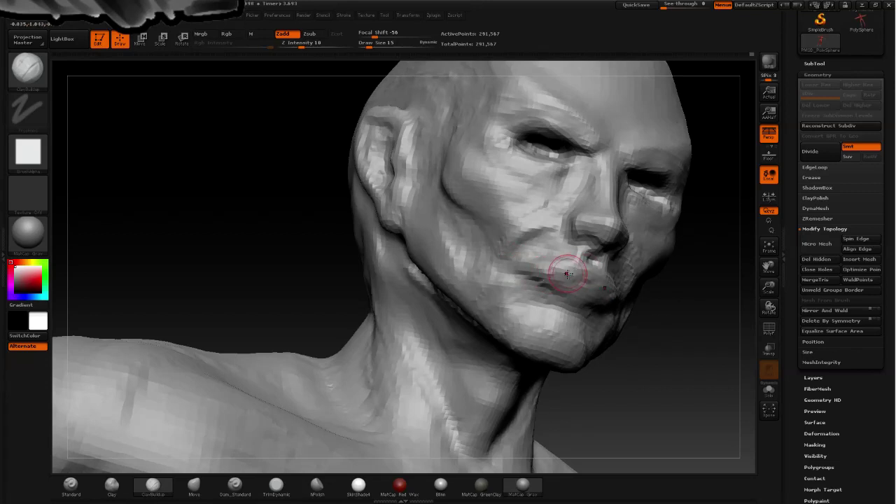
pyautogui.moveTo(576, 272); pyautogui.dragTo(580, 290)
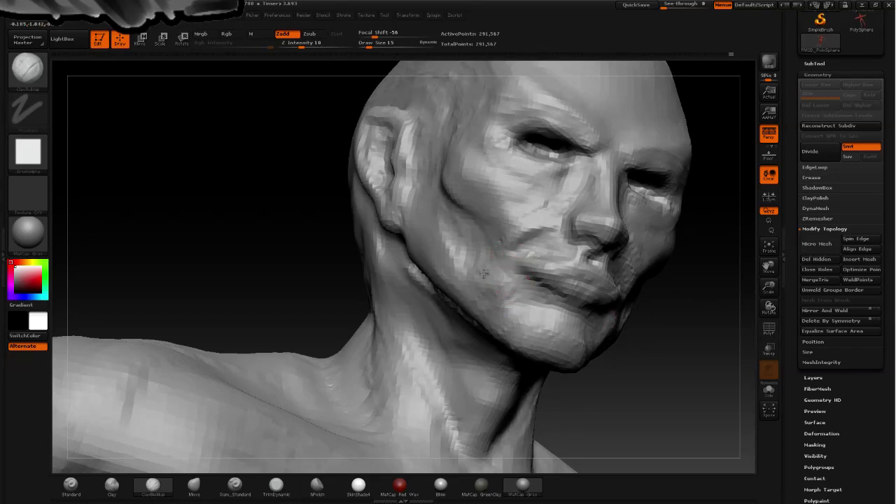
# Smooth the lips and the cheek around the mouth corner.
pyautogui.moveTo(300, 214)
pyautogui.mouseDown()
pyautogui.moveTo(270, 206)
pyautogui.moveTo(348, 236)
pyautogui.moveTo(448, 255)
pyautogui.mouseUp()
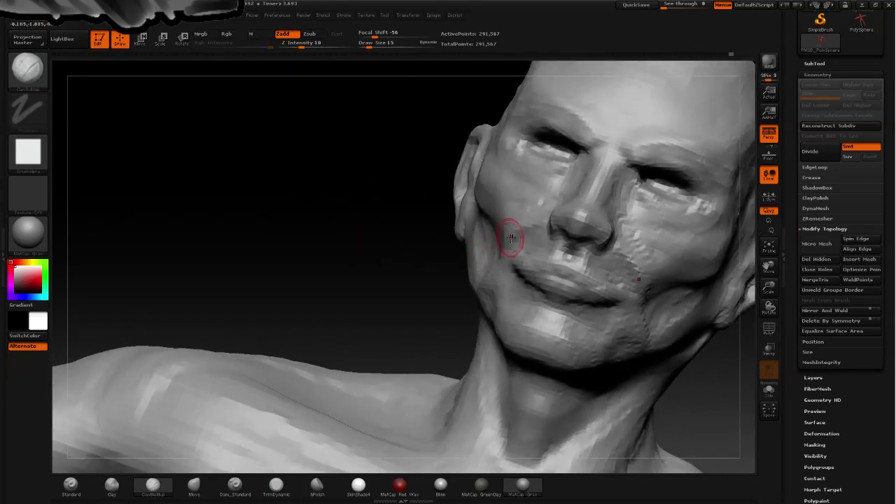
pyautogui.press('shift')
pyautogui.keyDown('shift'); pyautogui.moveTo(552, 280); pyautogui.dragTo(577, 303); pyautogui.keyUp('shift')
pyautogui.keyDown('shift'); pyautogui.moveTo(519, 266); pyautogui.dragTo(609, 308); pyautogui.keyUp('shift')
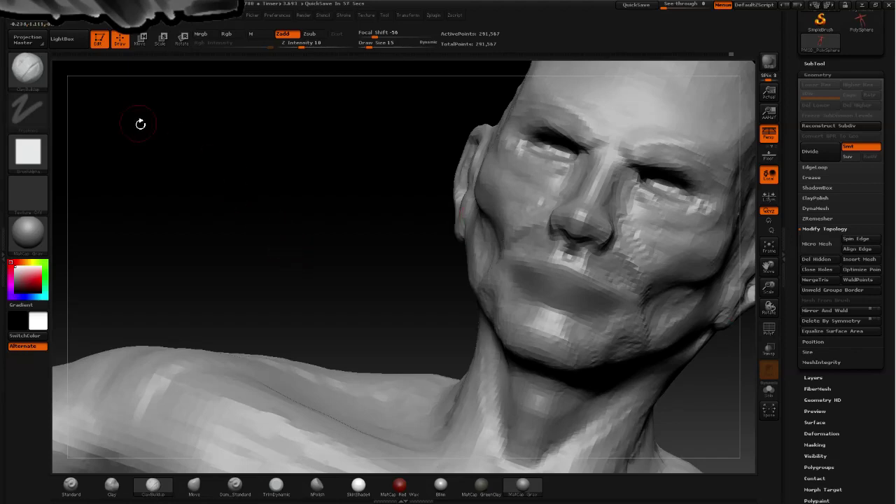
# Carve the lip parting line deeper with Dam_Standard, sharpening the crease at the mouth corner.
pyautogui.click(26, 68)
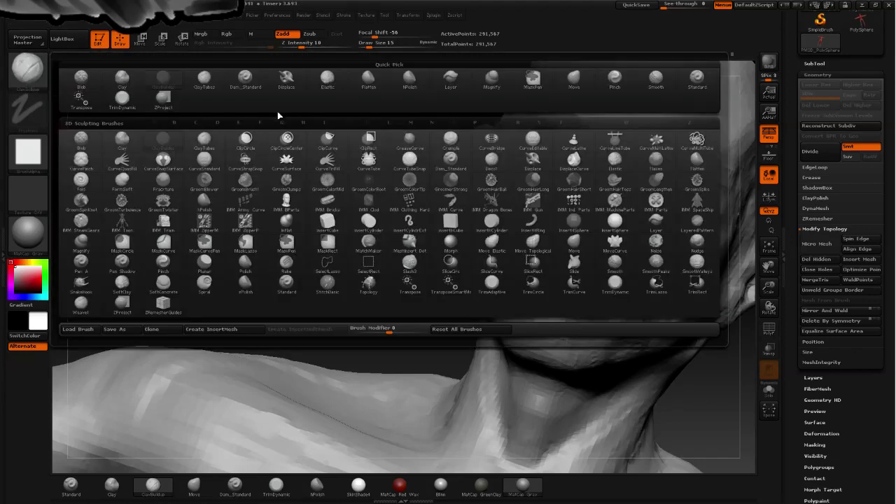
pyautogui.click(450, 160)
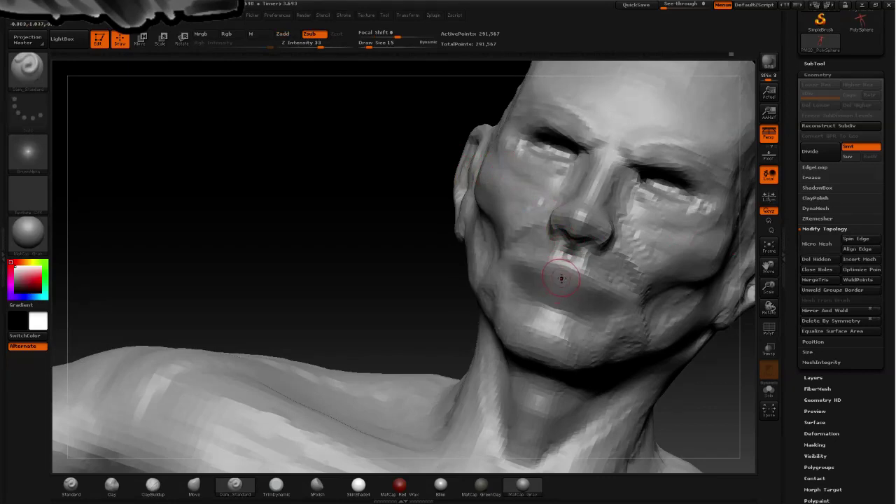
pyautogui.moveTo(599, 291); pyautogui.dragTo(519, 261)
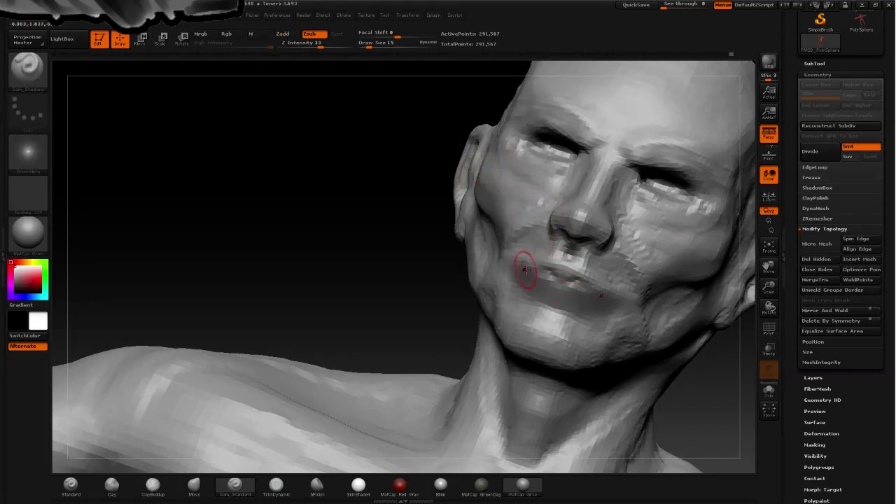
pyautogui.moveTo(600, 293); pyautogui.dragTo(510, 266)
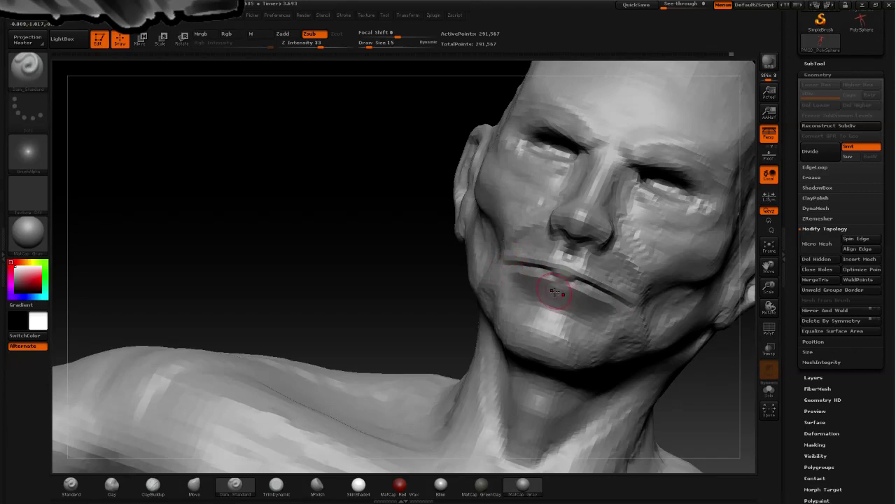
pyautogui.moveTo(562, 294)
pyautogui.mouseDown()
pyautogui.moveTo(535, 279)
pyautogui.moveTo(595, 302)
pyautogui.moveTo(518, 276)
pyautogui.moveTo(607, 307)
pyautogui.mouseUp()
pyautogui.moveTo(354, 211); pyautogui.dragTo(321, 189)
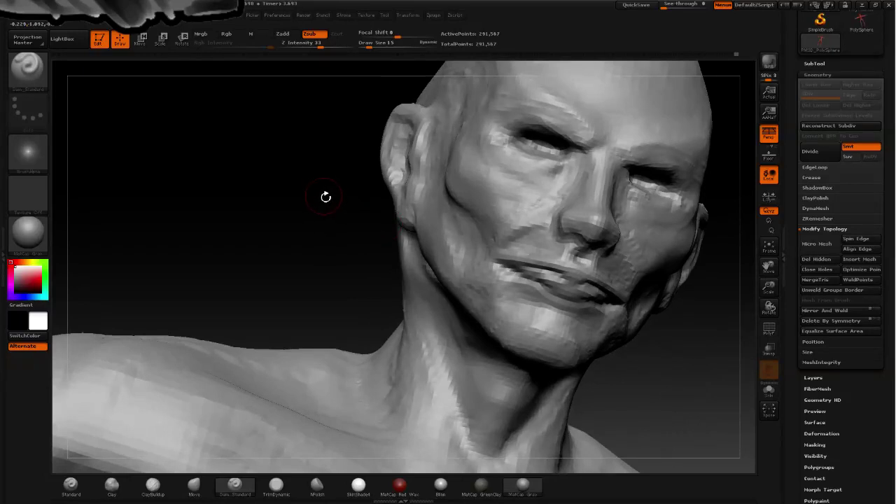
pyautogui.keyDown('ctrl'); pyautogui.moveTo(294, 155); pyautogui.dragTo(297, 222); pyautogui.keyUp('ctrl')
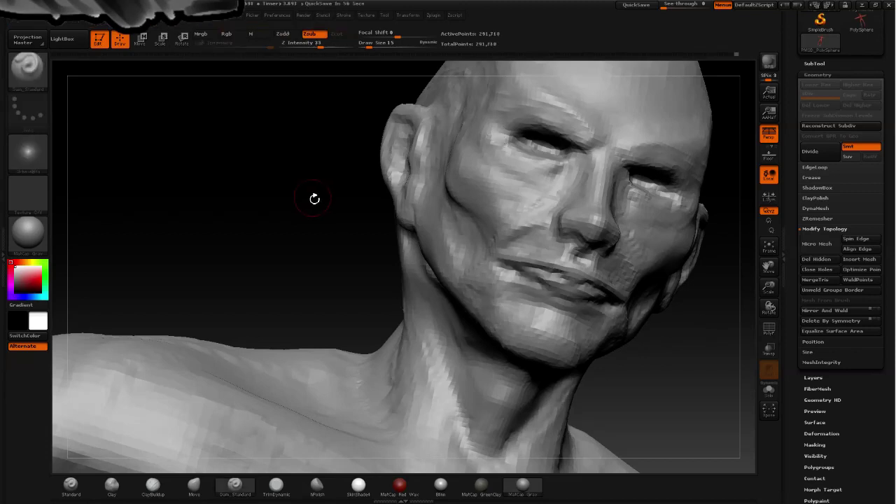
pyautogui.moveTo(300, 190)
pyautogui.mouseDown()
pyautogui.moveTo(306, 206)
pyautogui.moveTo(278, 203)
pyautogui.moveTo(226, 246)
pyautogui.moveTo(220, 234)
pyautogui.moveTo(233, 230)
pyautogui.moveTo(190, 230)
pyautogui.mouseUp()
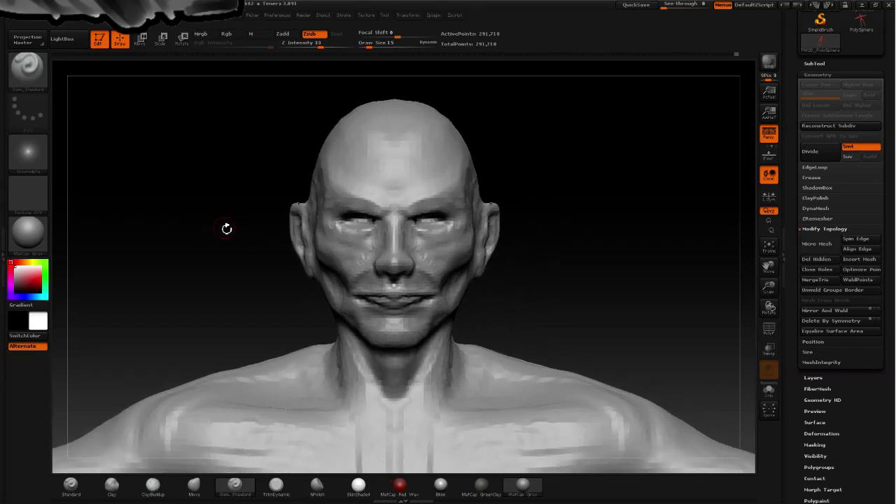